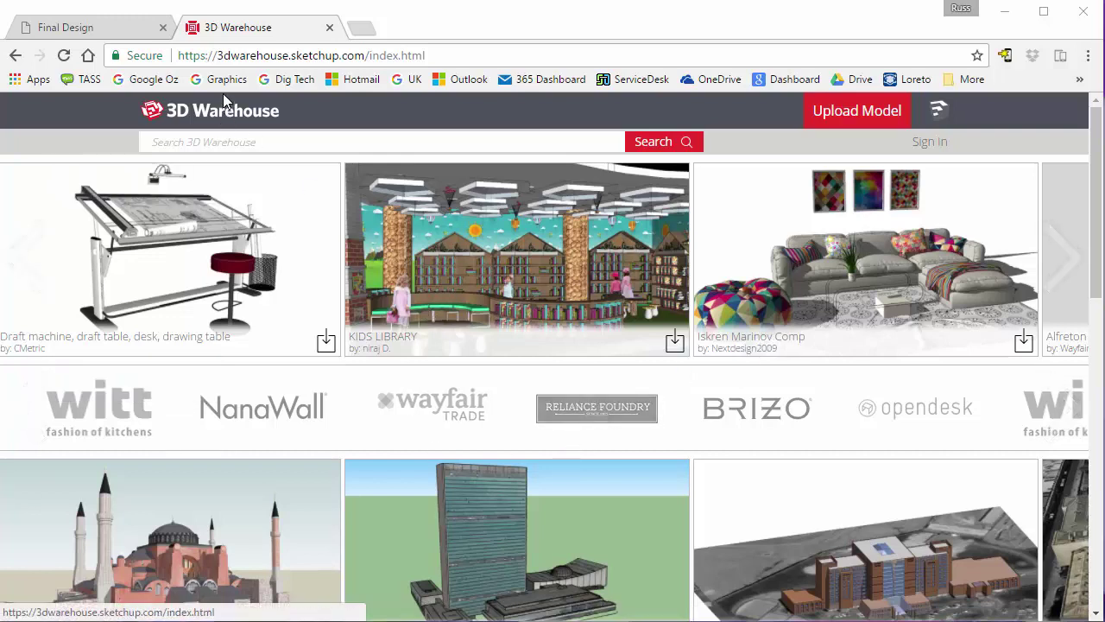
- Search 3D Warehouse for 'chair' to list matching chair models
click(186, 142)
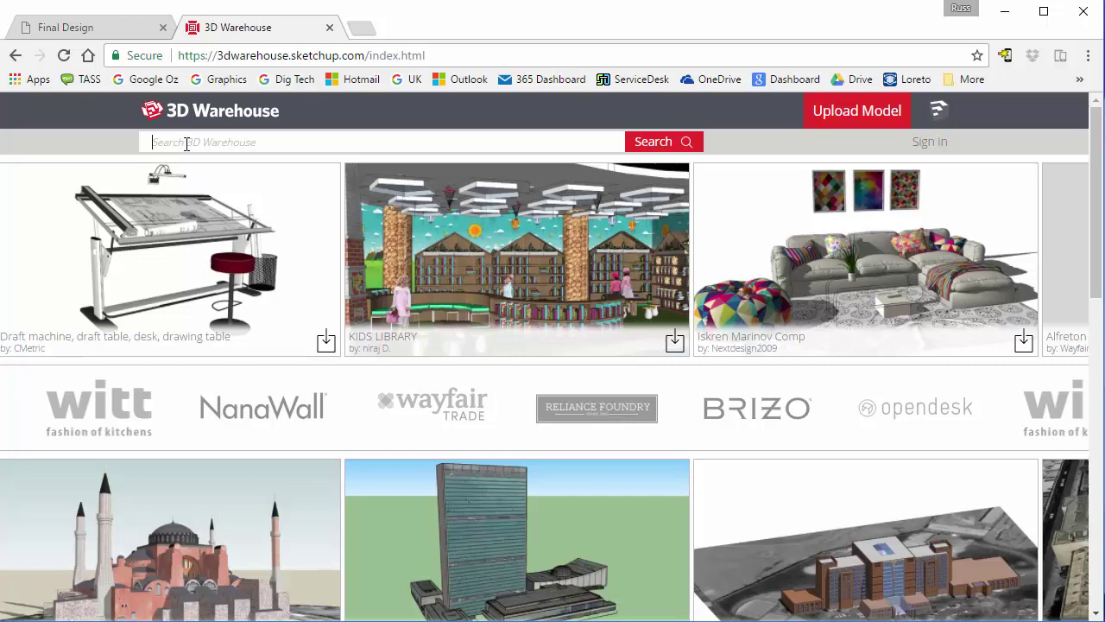
text(chair)
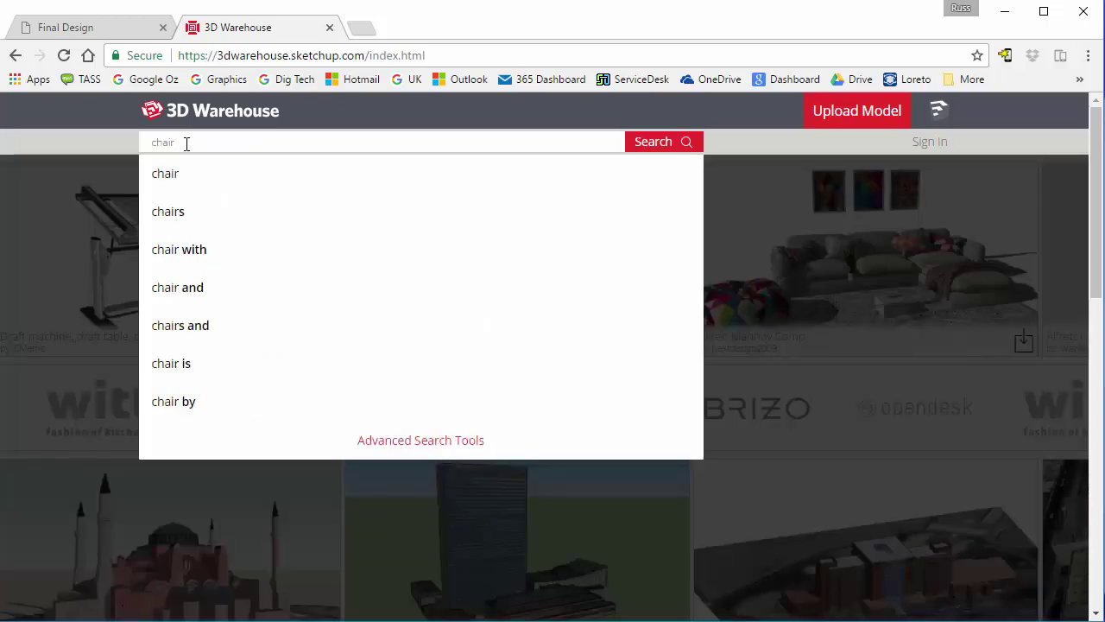
click(179, 181)
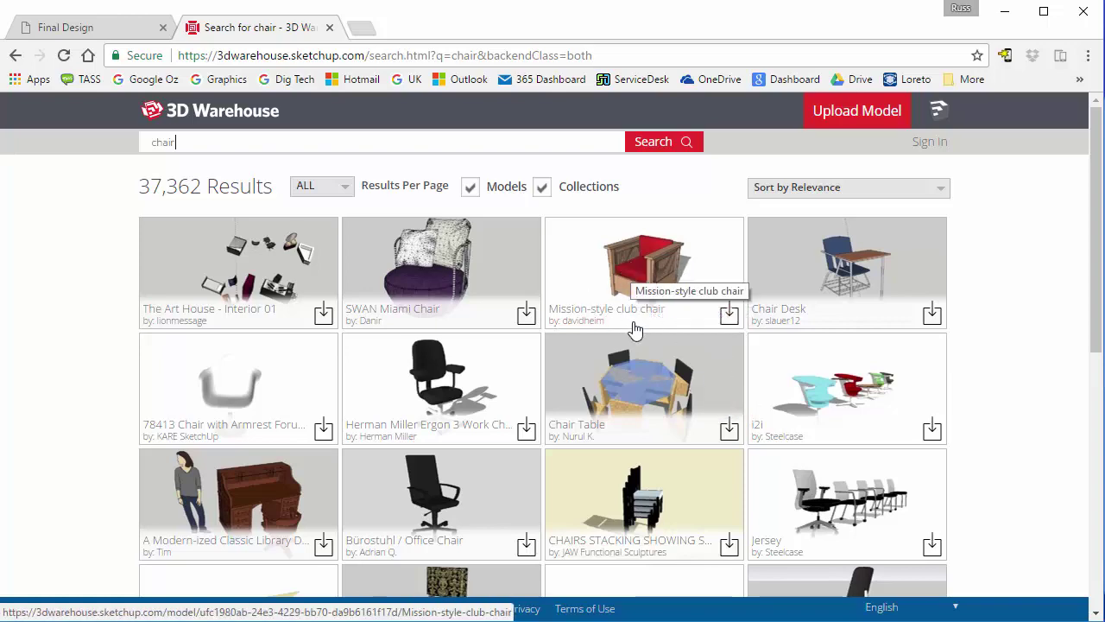
- Download the Mission-style club chair and save it as mission+tub+chair.skp in Sketchup Files
click(730, 314)
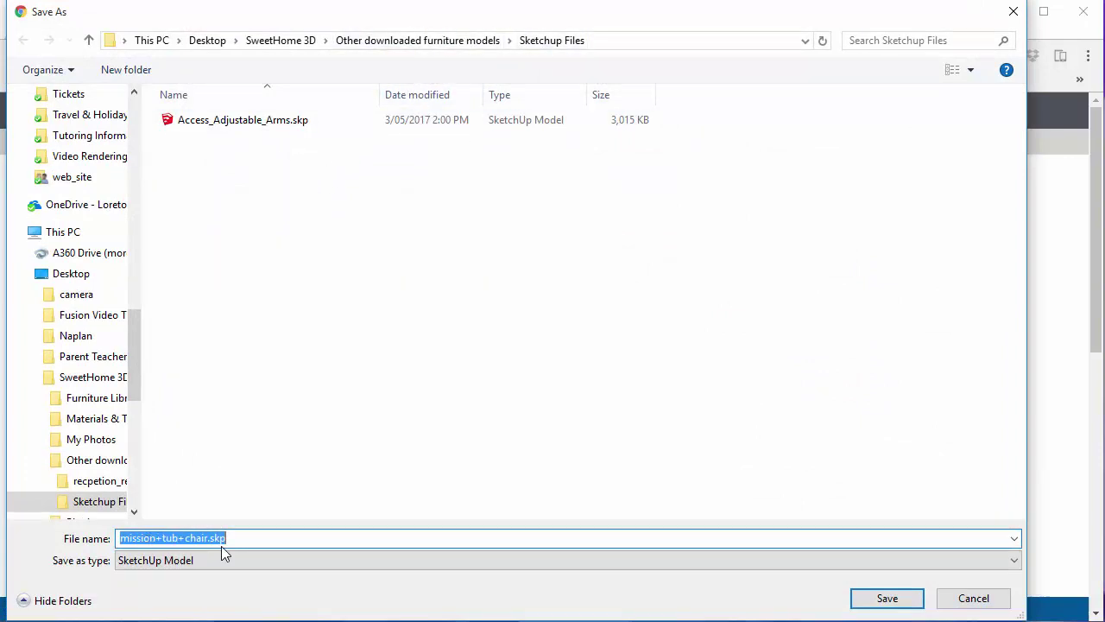
click(884, 604)
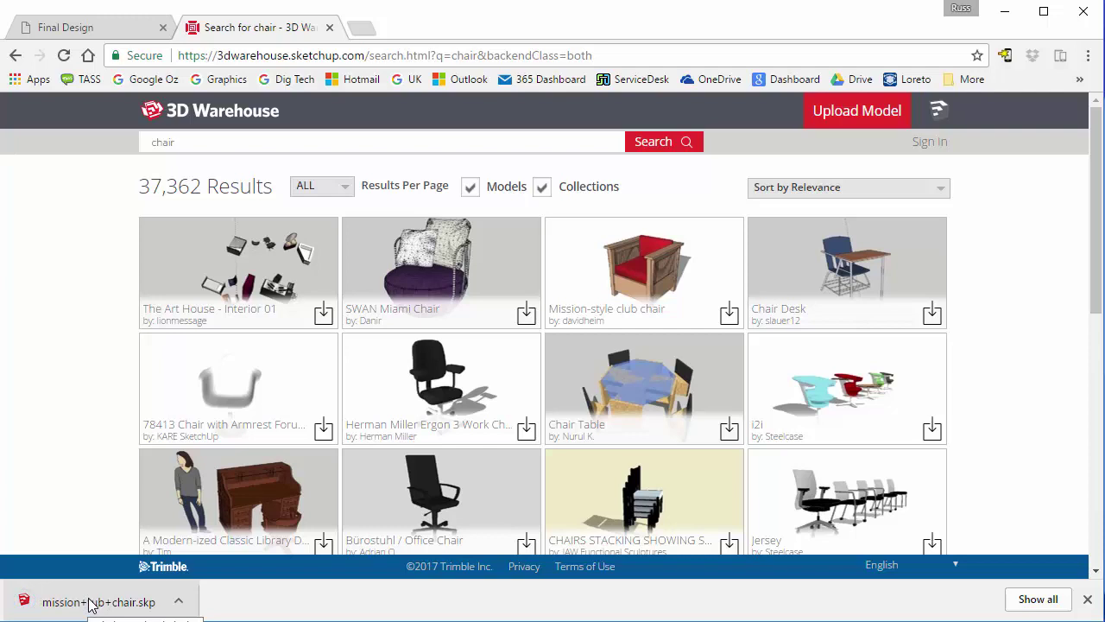
- Open mission+tub+chair.skp in SketchUp from the download bar and open the File menu
click(92, 604)
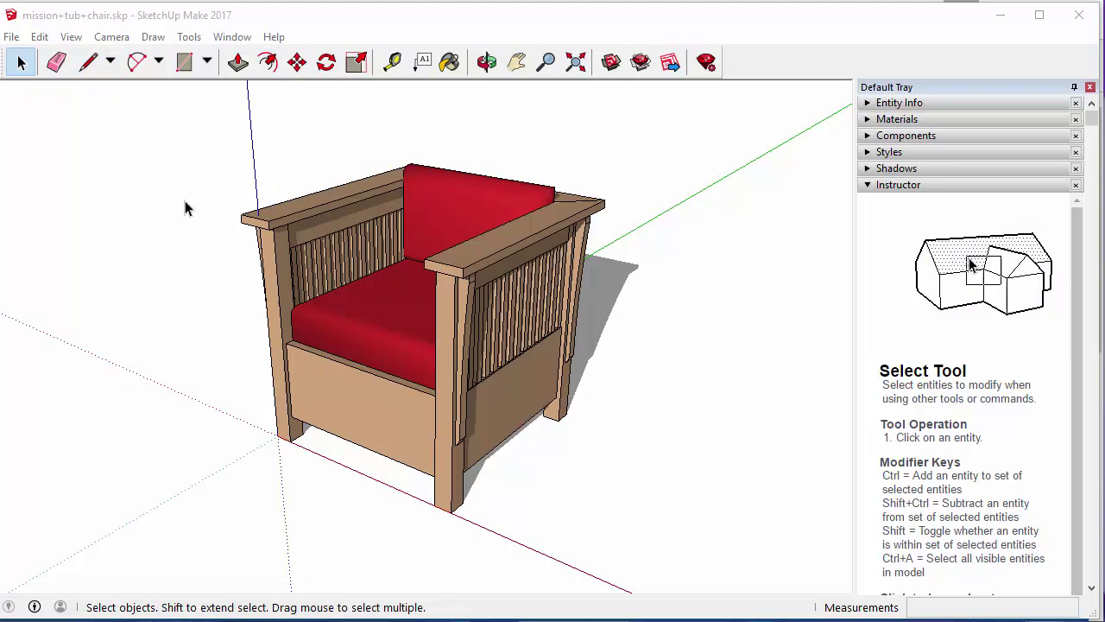
click(14, 39)
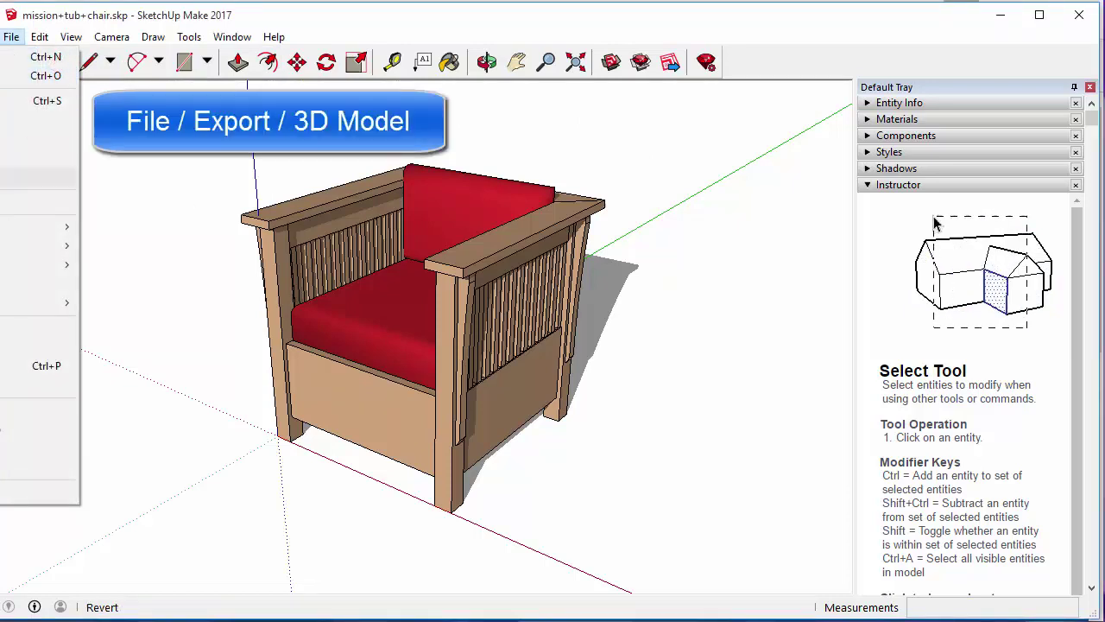
mouse_move(39, 303)
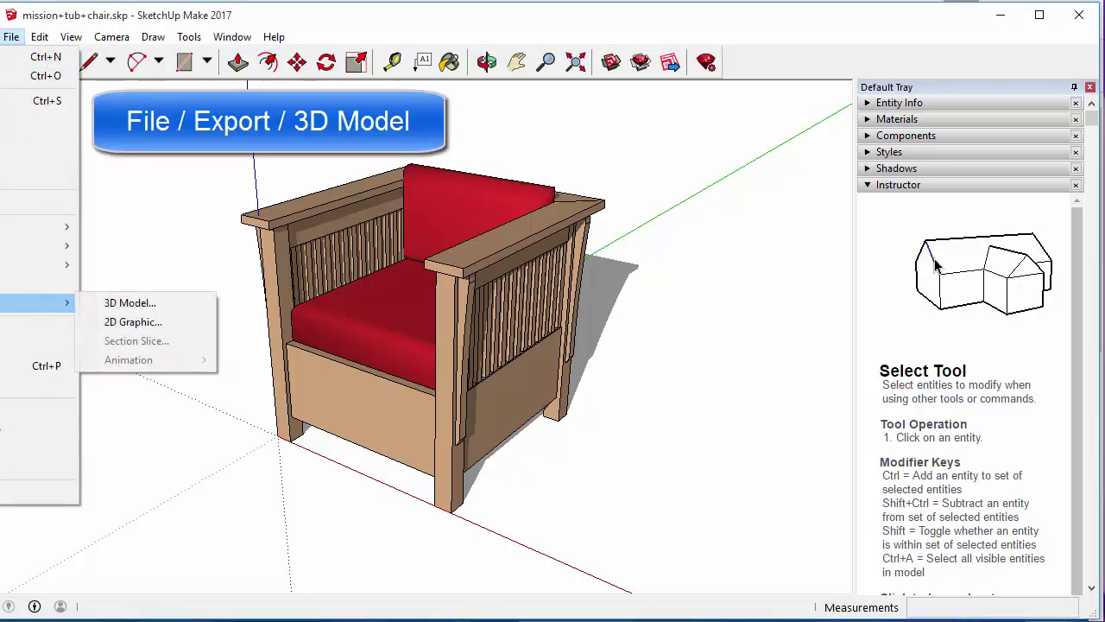
- Export the chair as mission+tub+chair.dae into SweetHome 3D > Other downloaded furniture models > Sketchup Files
click(134, 303)
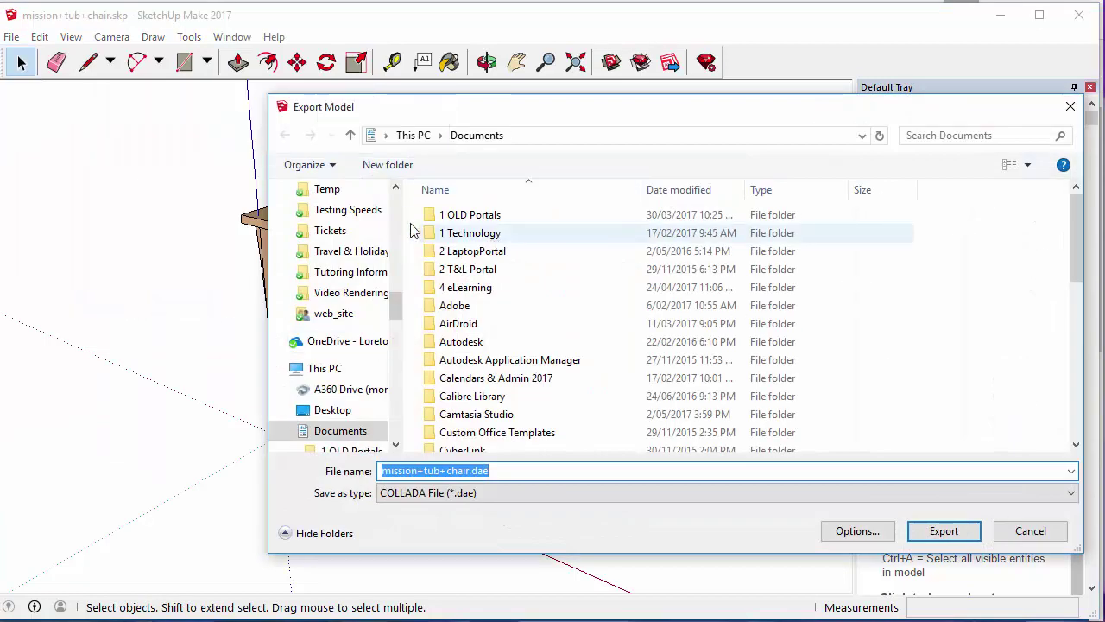
click(328, 410)
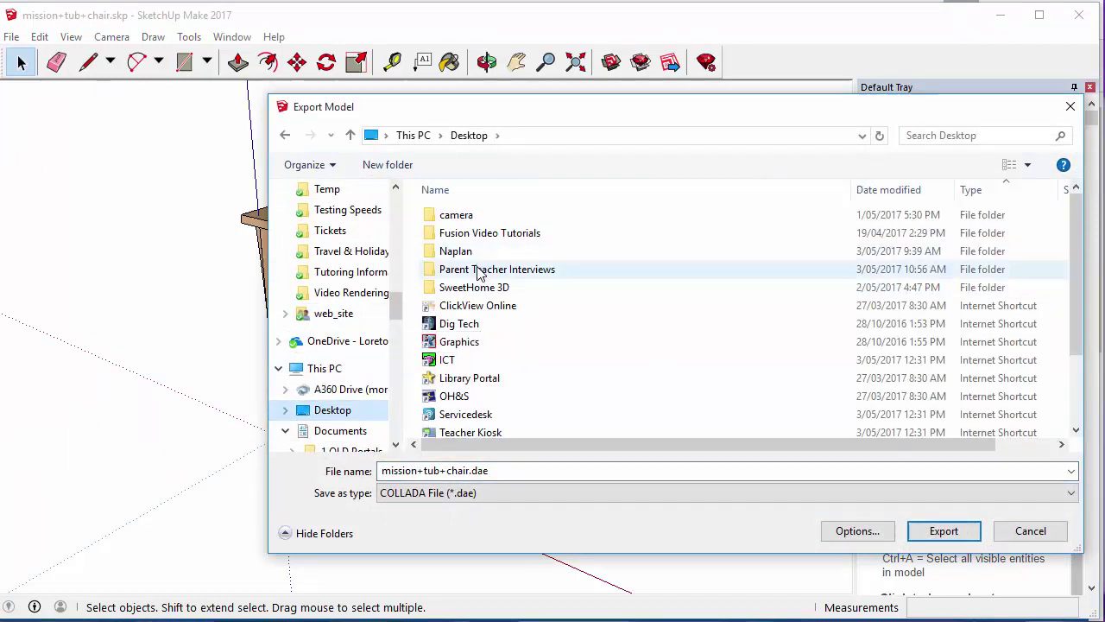
double_click(474, 287)
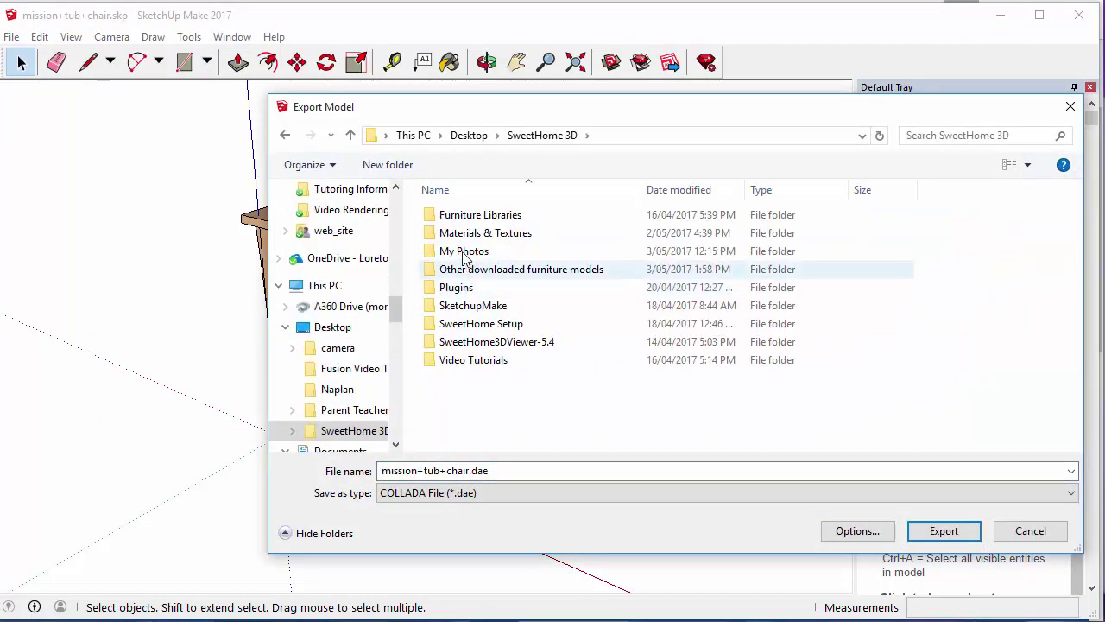
double_click(479, 271)
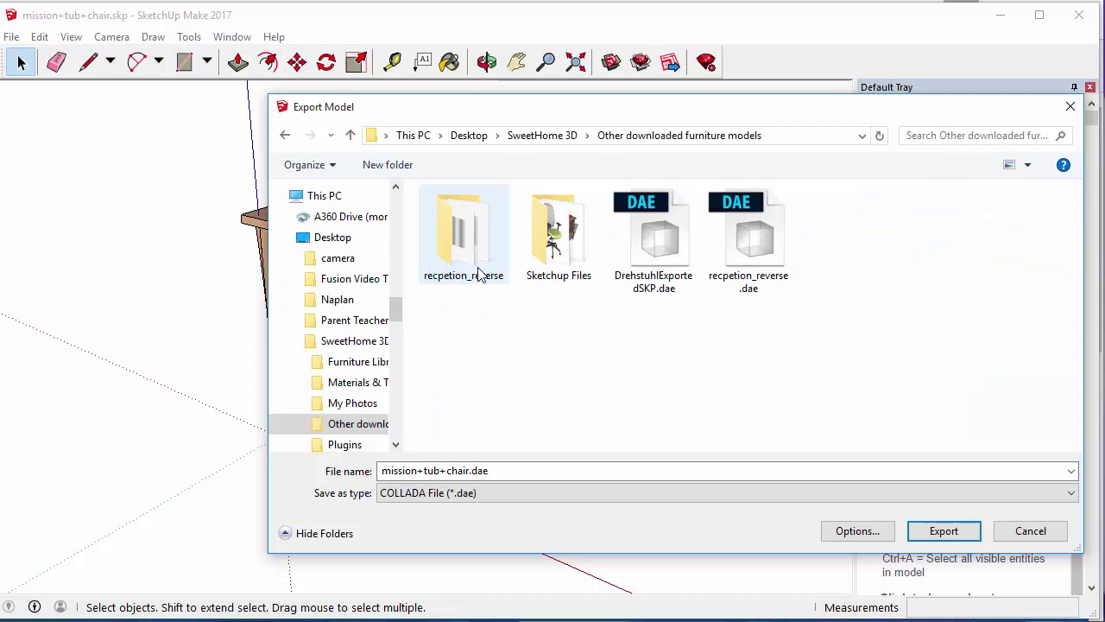
double_click(560, 233)
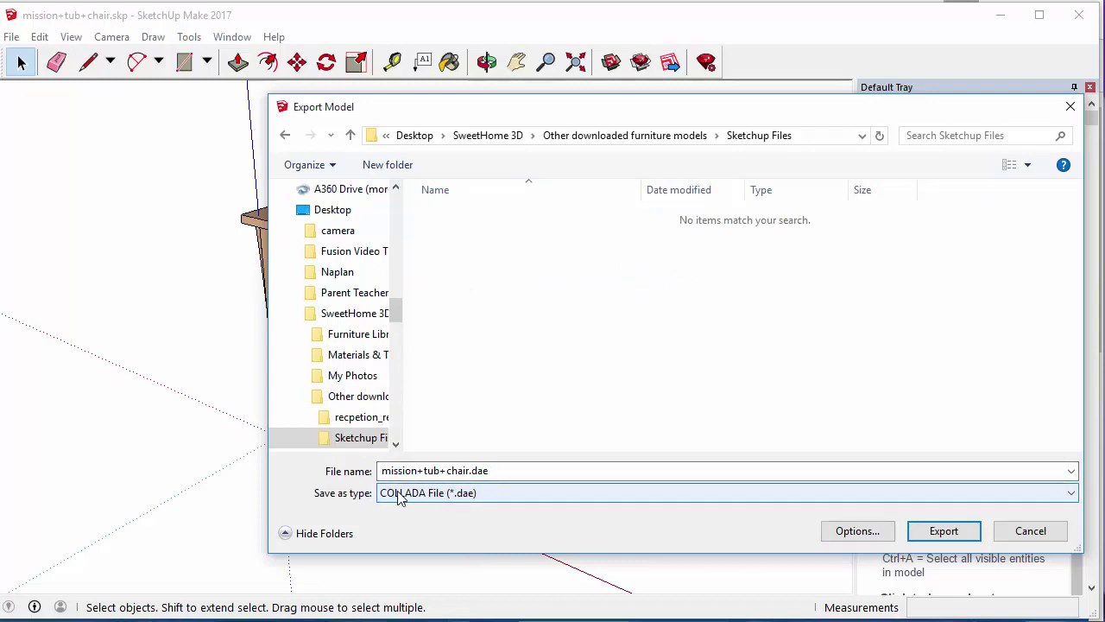
click(941, 532)
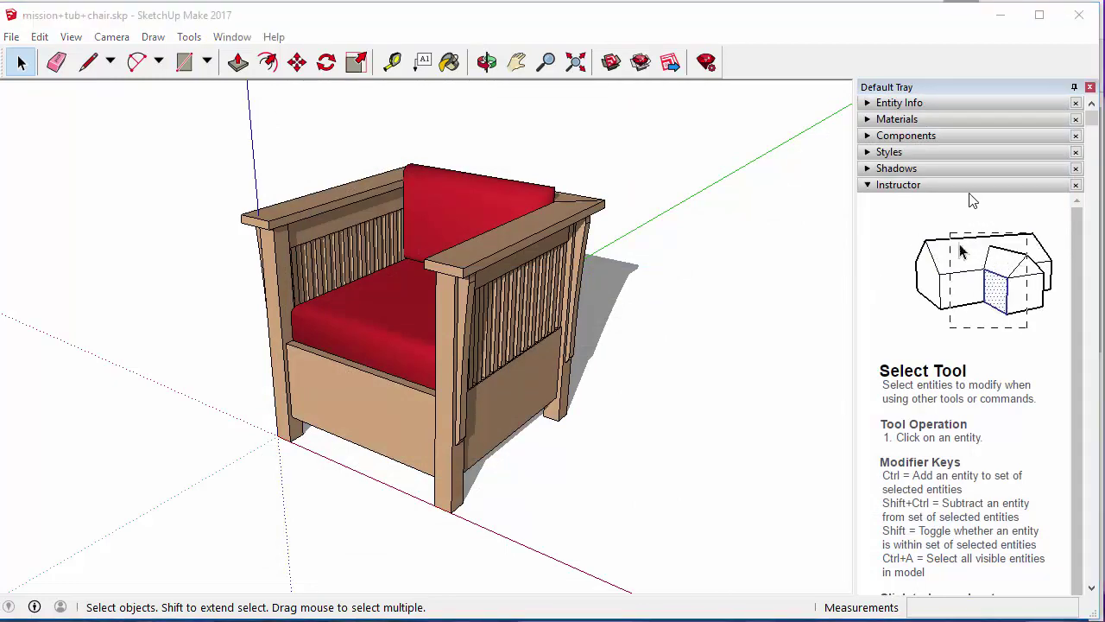
- Load mission+tub+chair.dae into Sweet Home 3D's furniture import wizard and reach the orientation step
click(1001, 16)
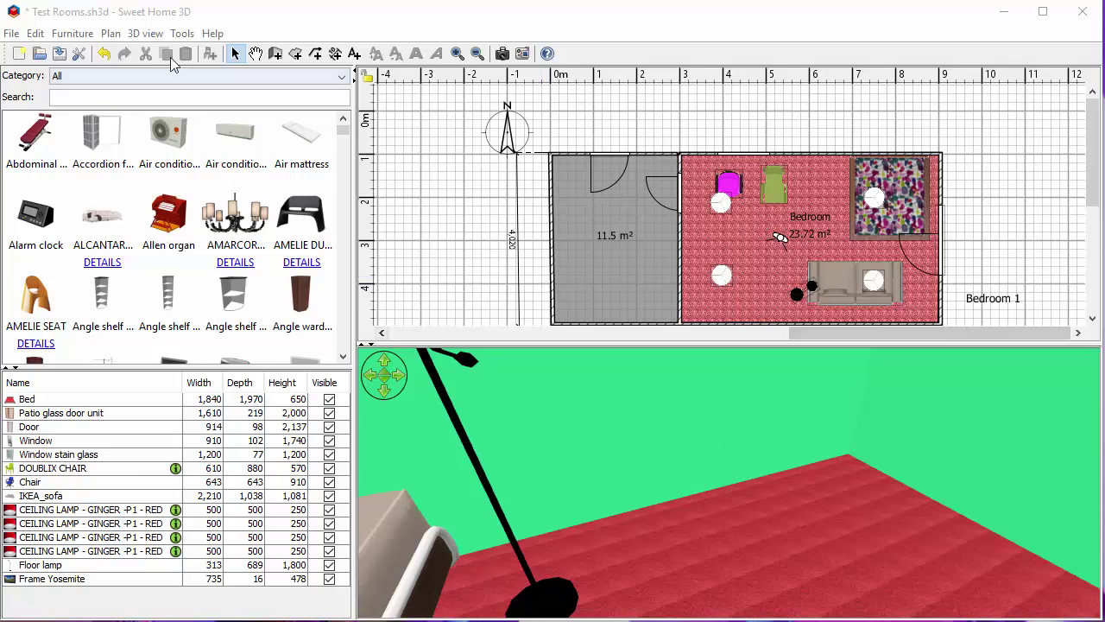
click(73, 34)
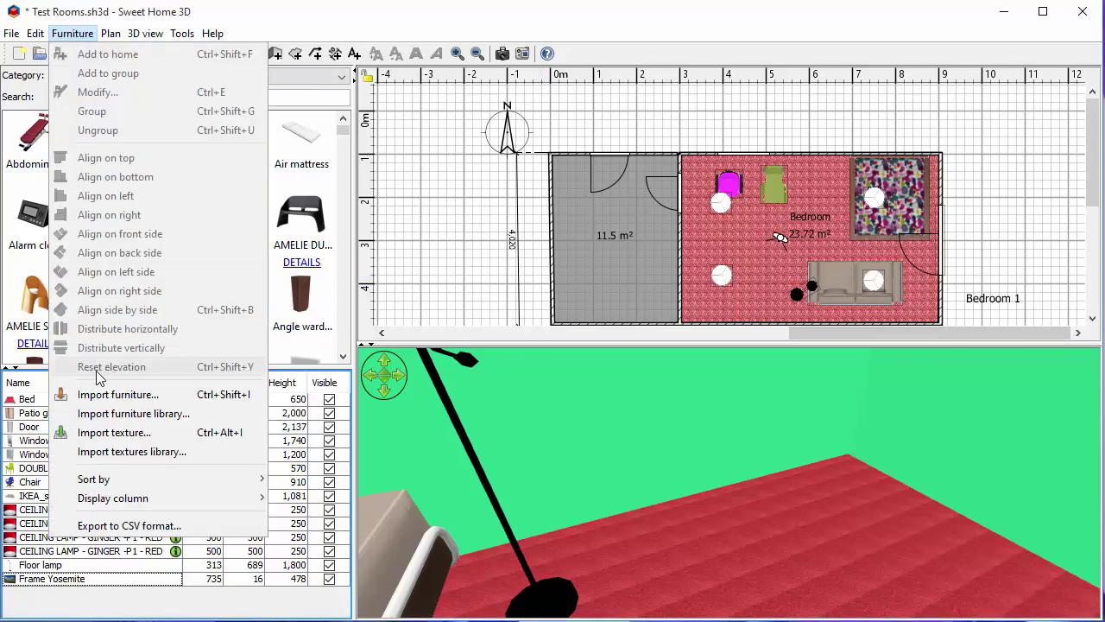
click(121, 396)
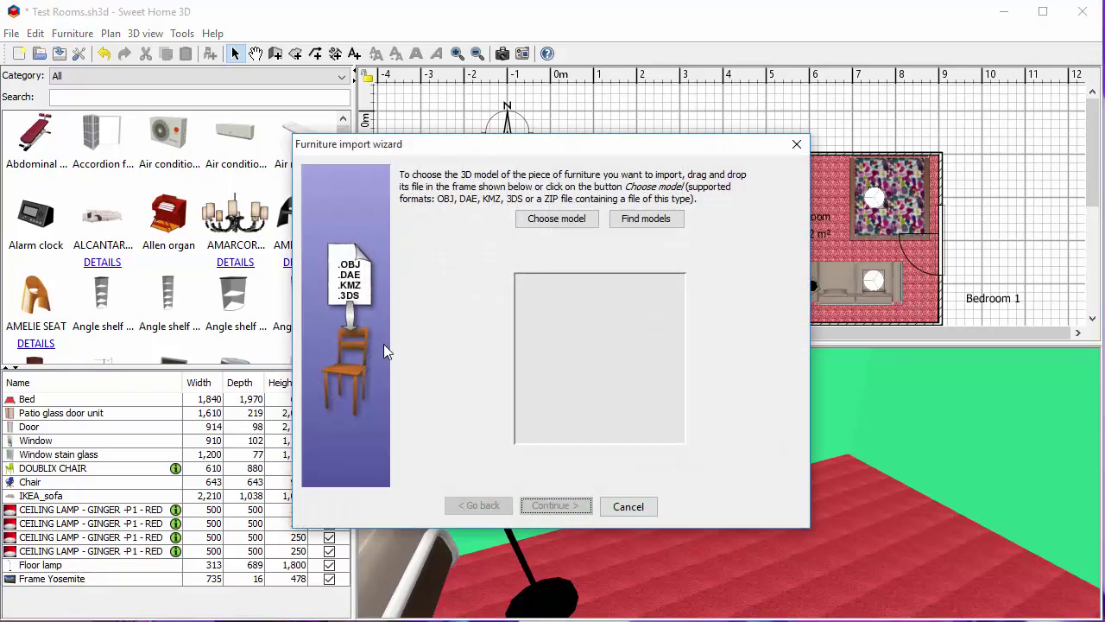
click(577, 218)
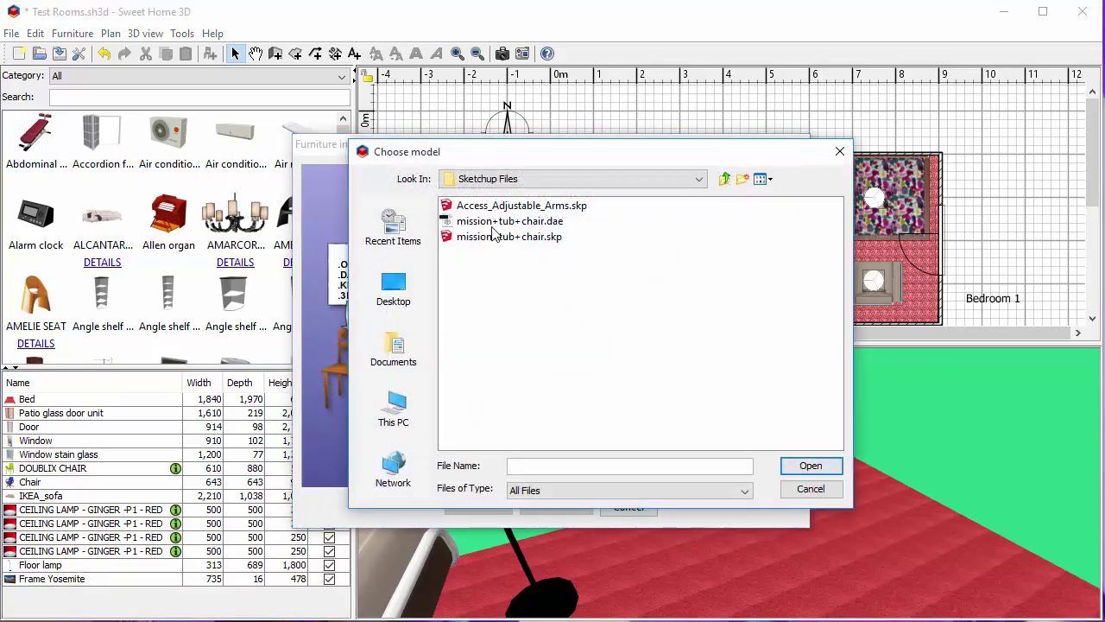
click(503, 222)
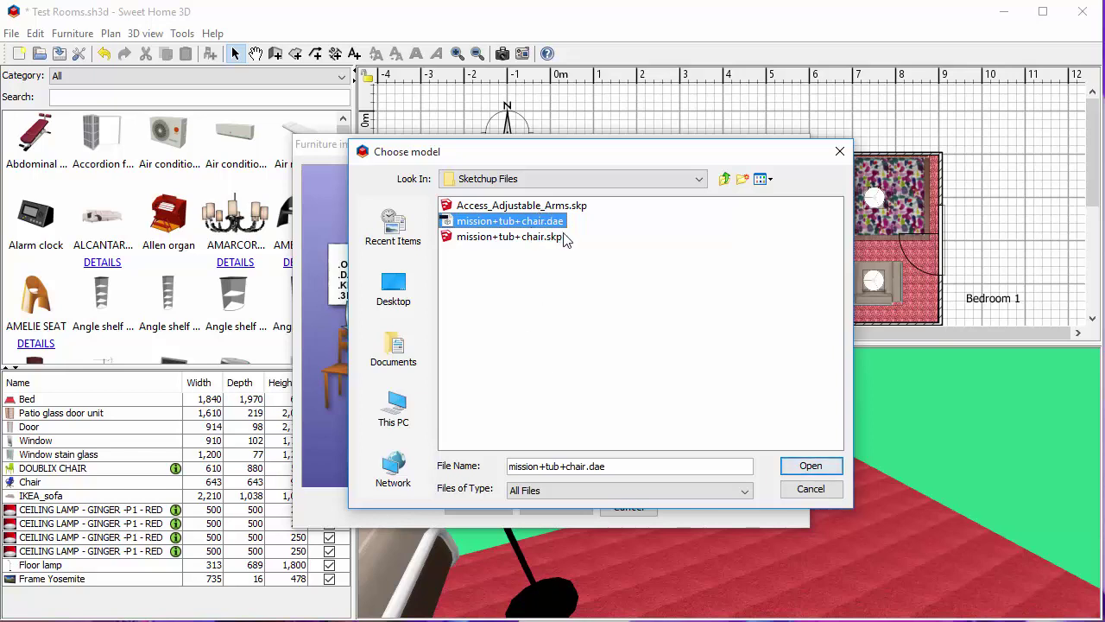
click(807, 465)
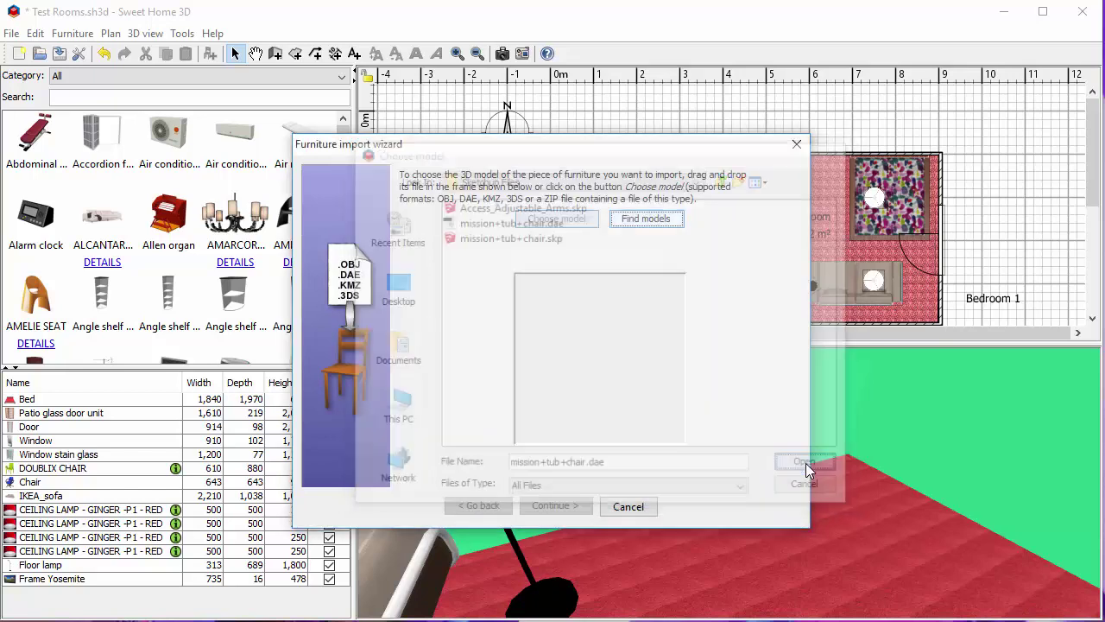
click(557, 508)
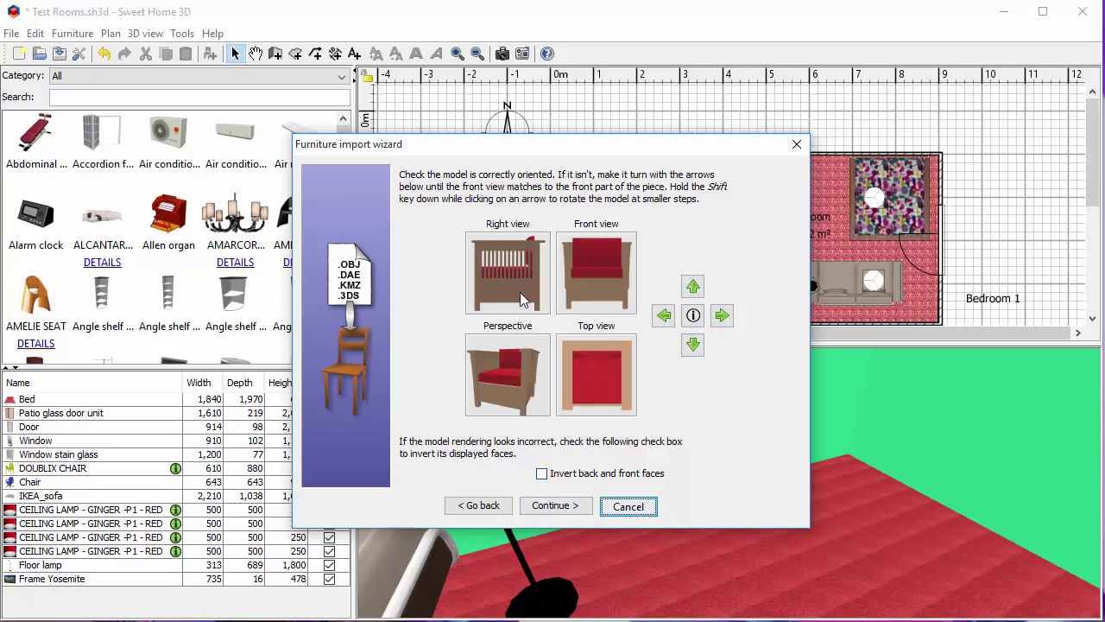
- Add the chair to the catalog under the Living room category and finish the import
click(569, 513)
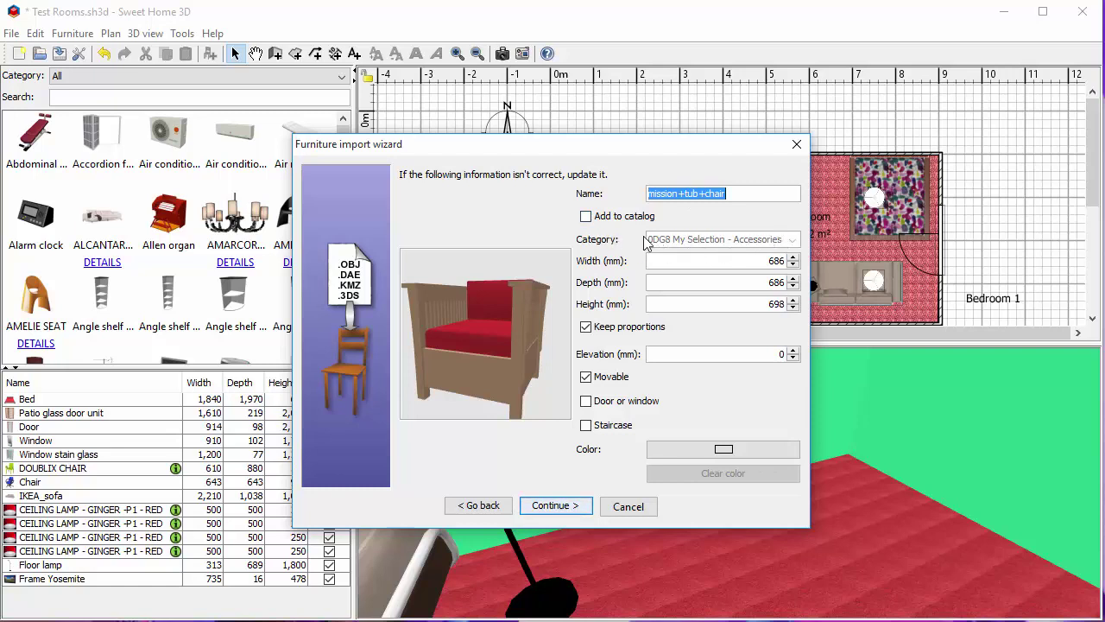
click(588, 217)
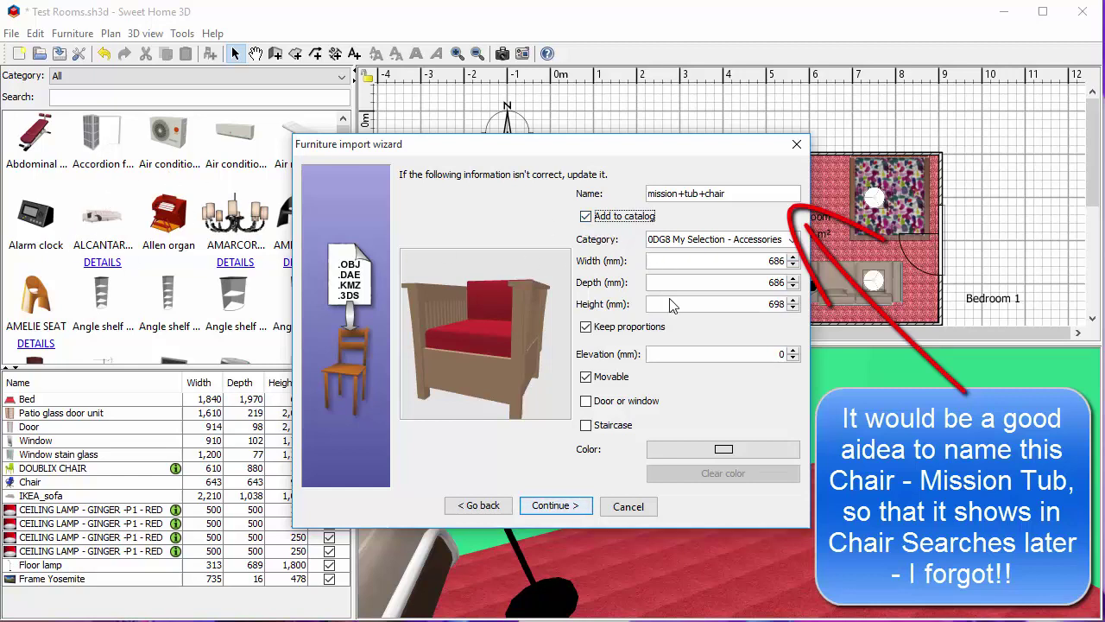
click(794, 240)
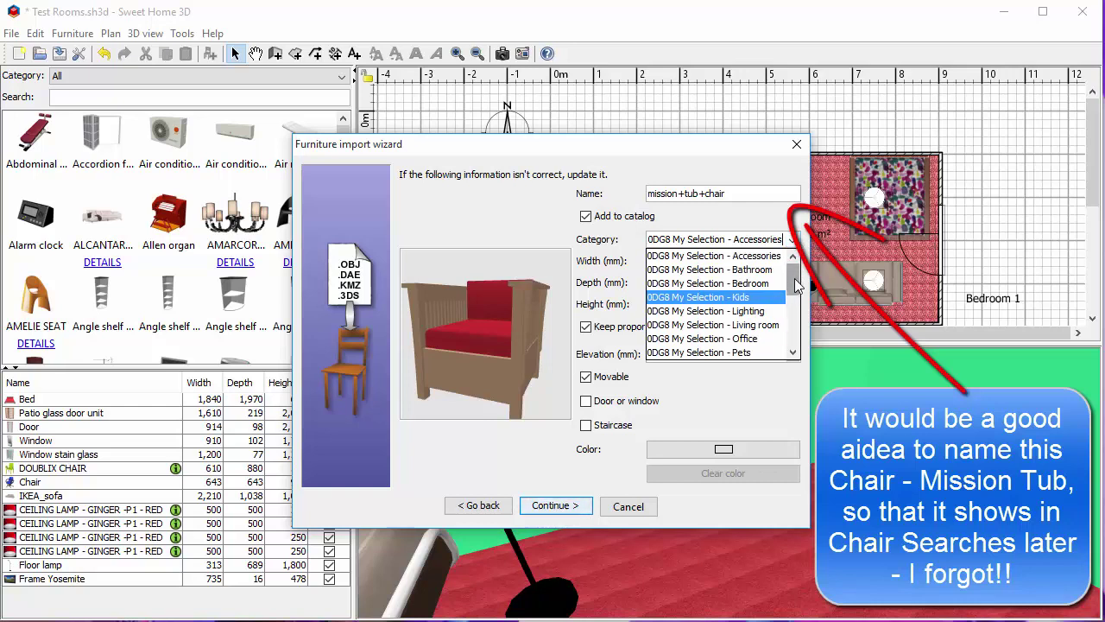
scroll(777, 333, down, 4)
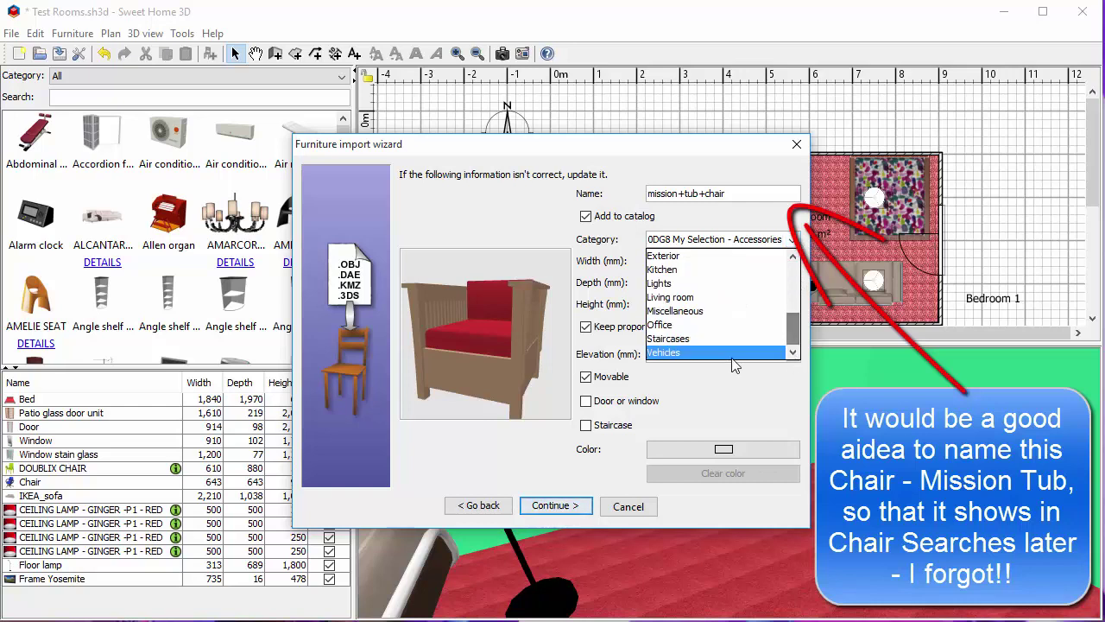
click(679, 300)
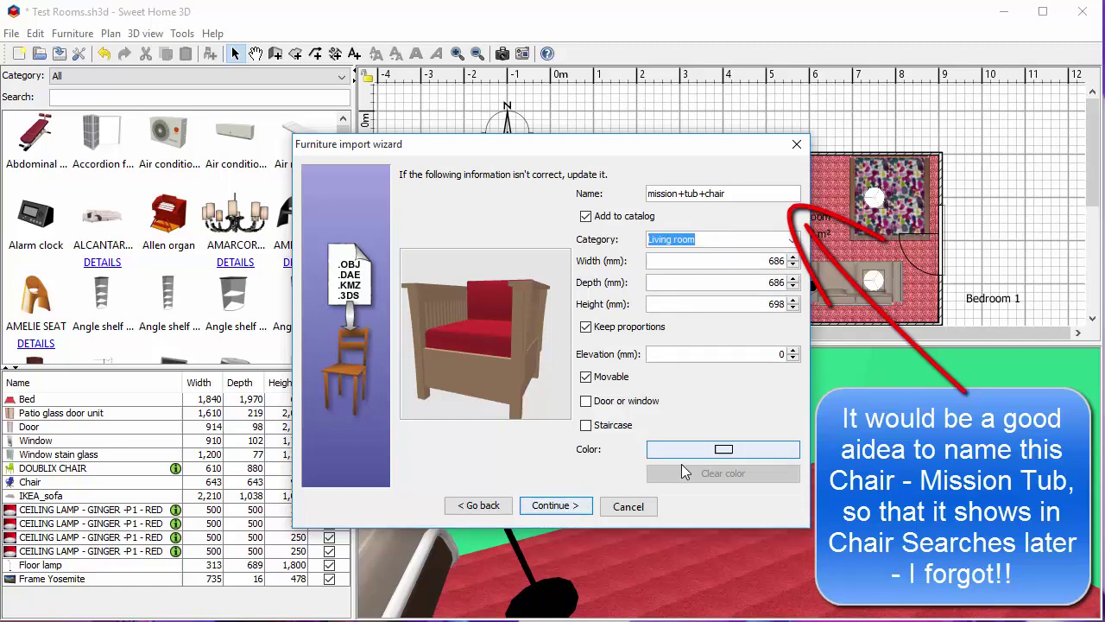
click(554, 506)
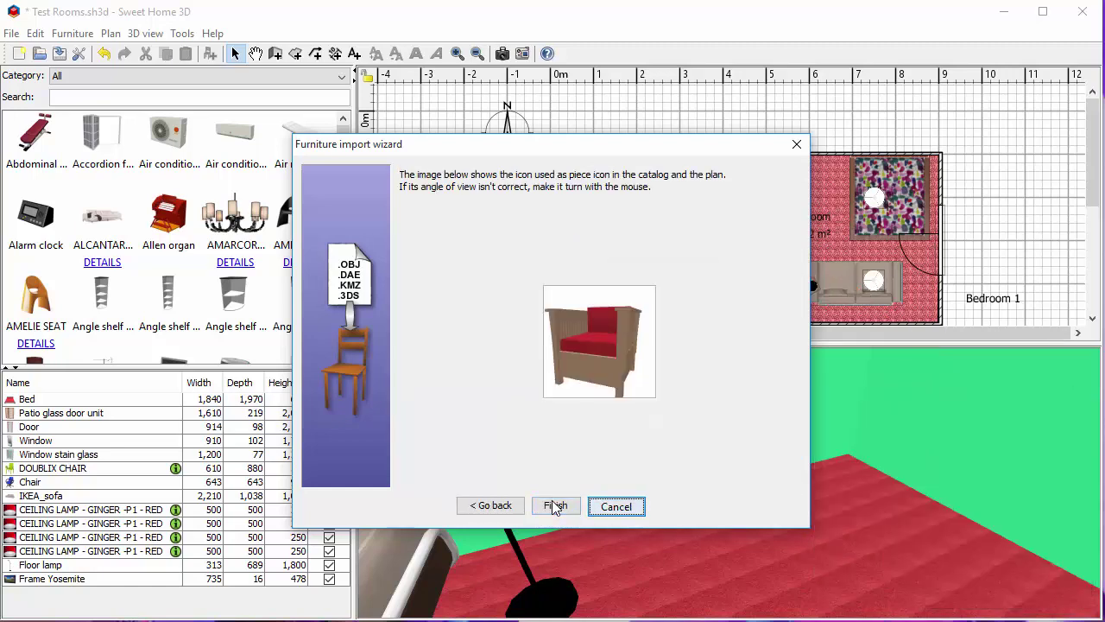
click(554, 504)
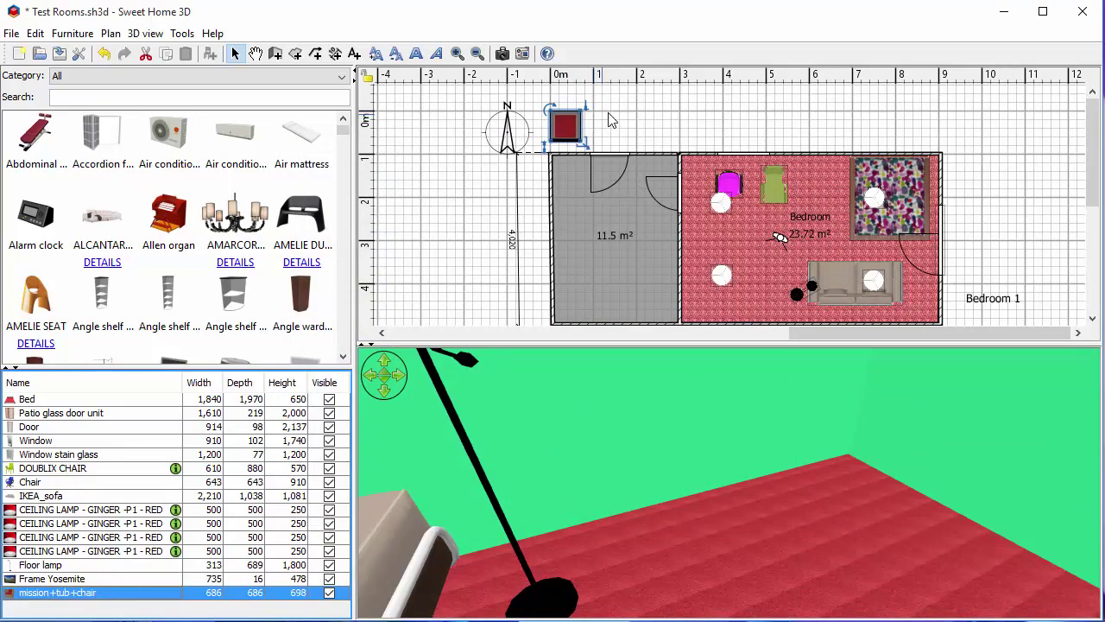
- Drag the mission tub chair into the bedroom near the sofa
mouse_move(567, 126)
mouse_down()
mouse_move(758, 279)
mouse_move(749, 300)
mouse_move(767, 286)
mouse_move(749, 295)
mouse_up()
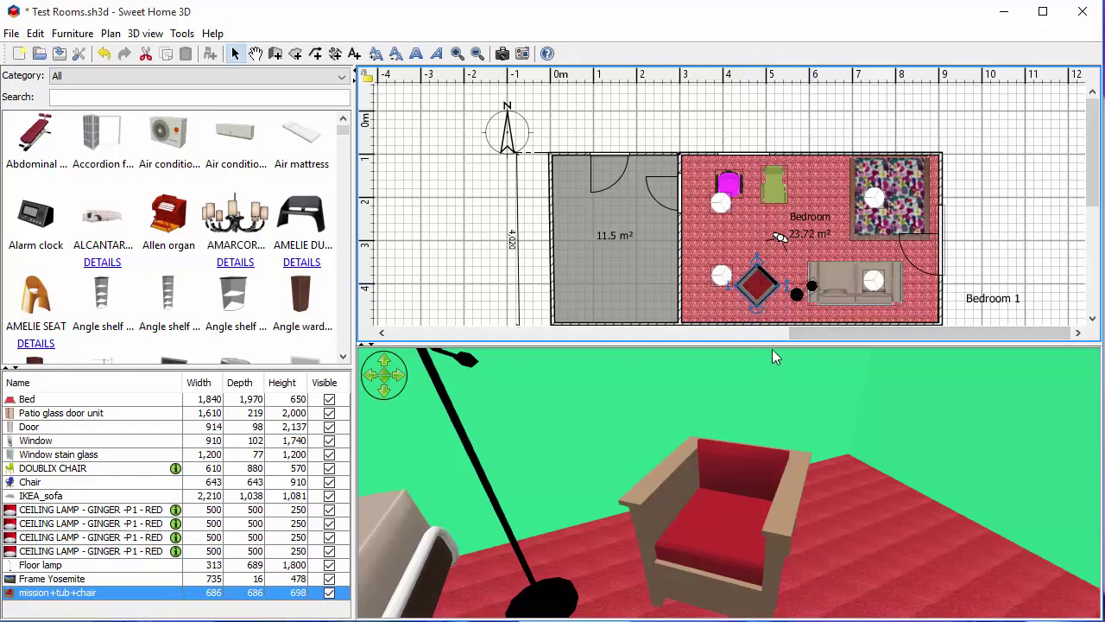
double_click(759, 284)
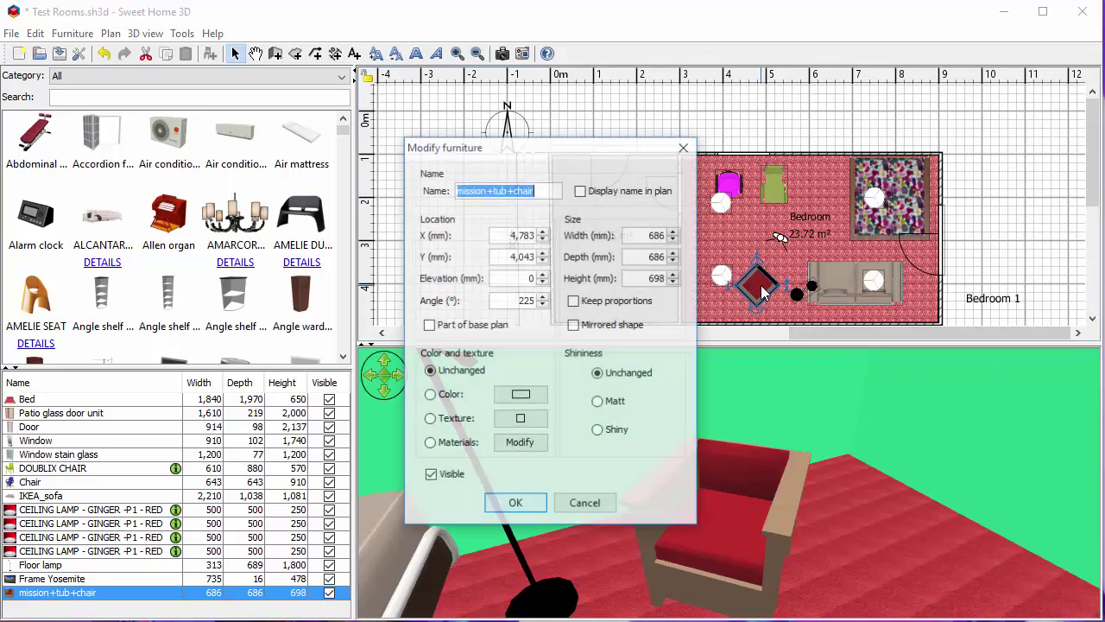
click(516, 444)
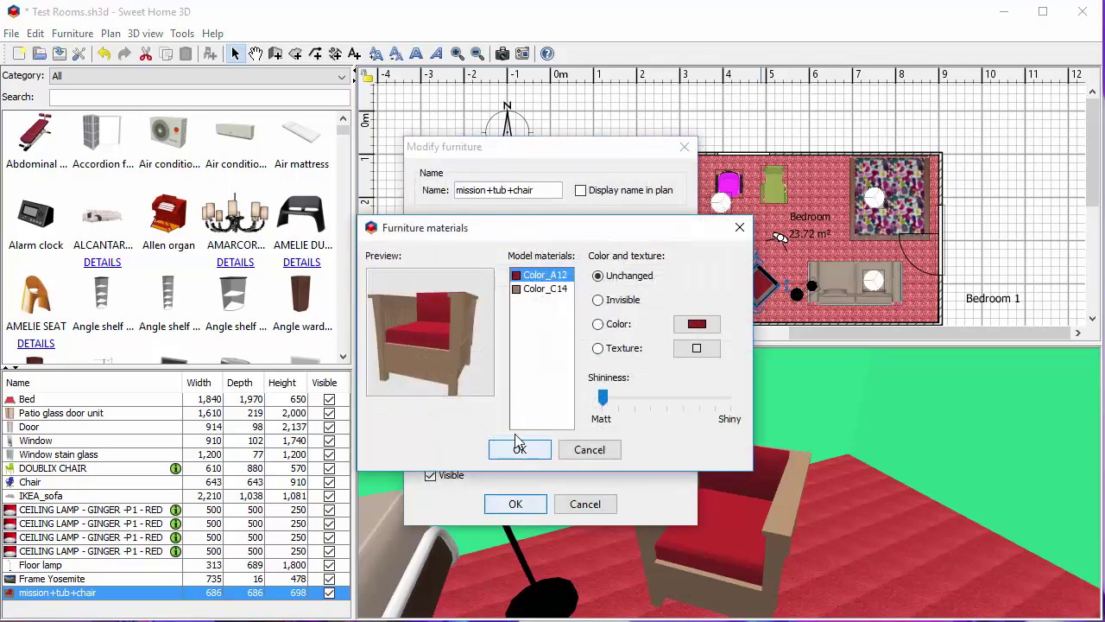
drag(452, 325, 549, 281)
click(534, 290)
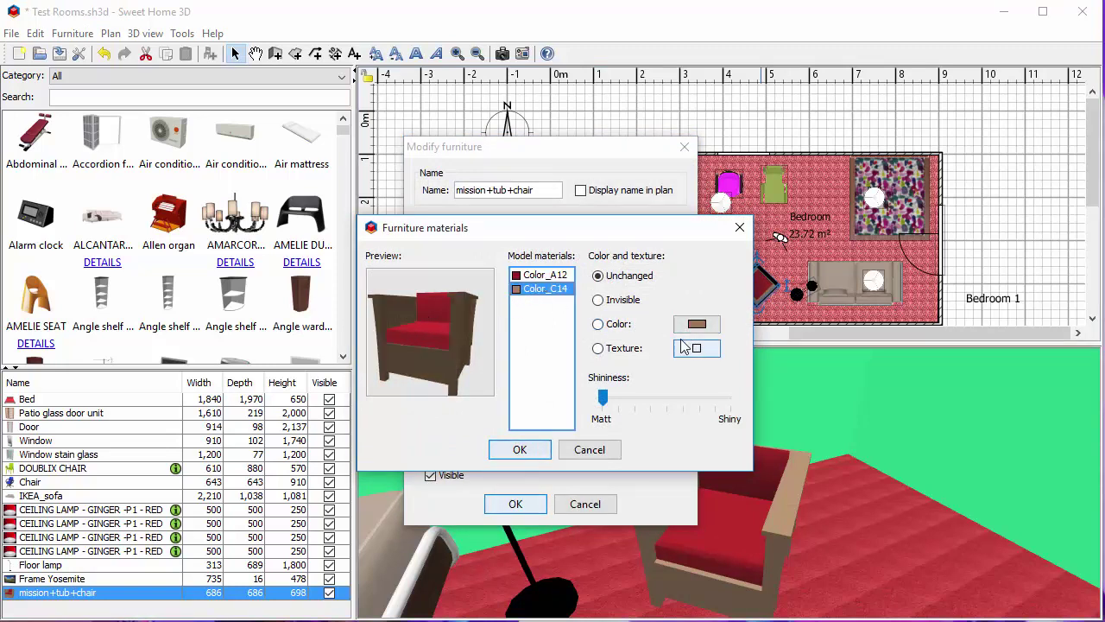
click(541, 277)
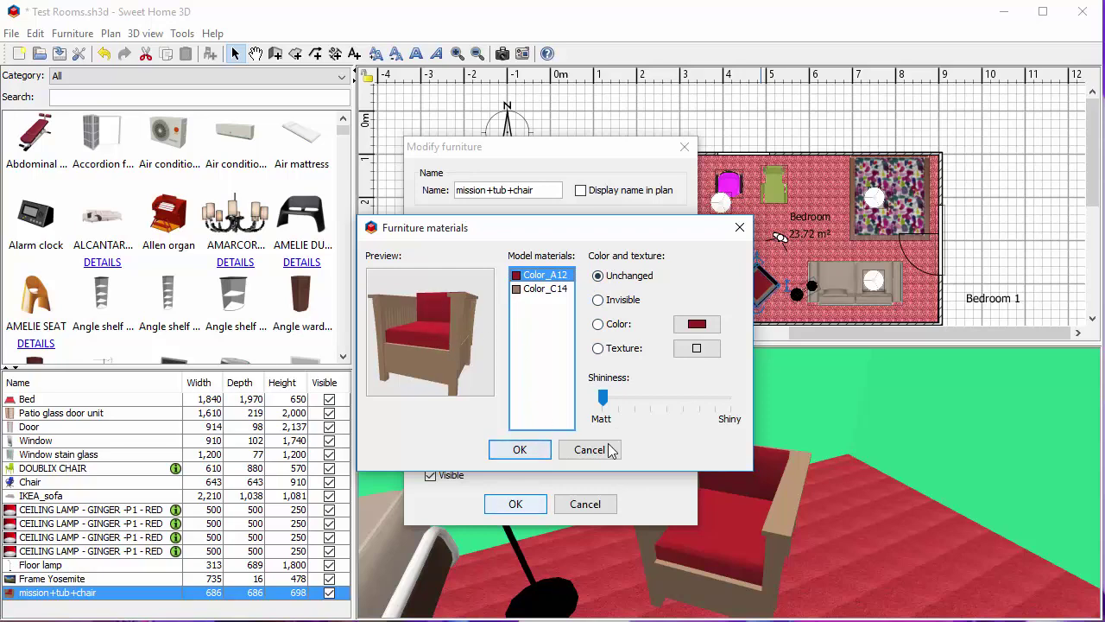
click(522, 450)
click(516, 503)
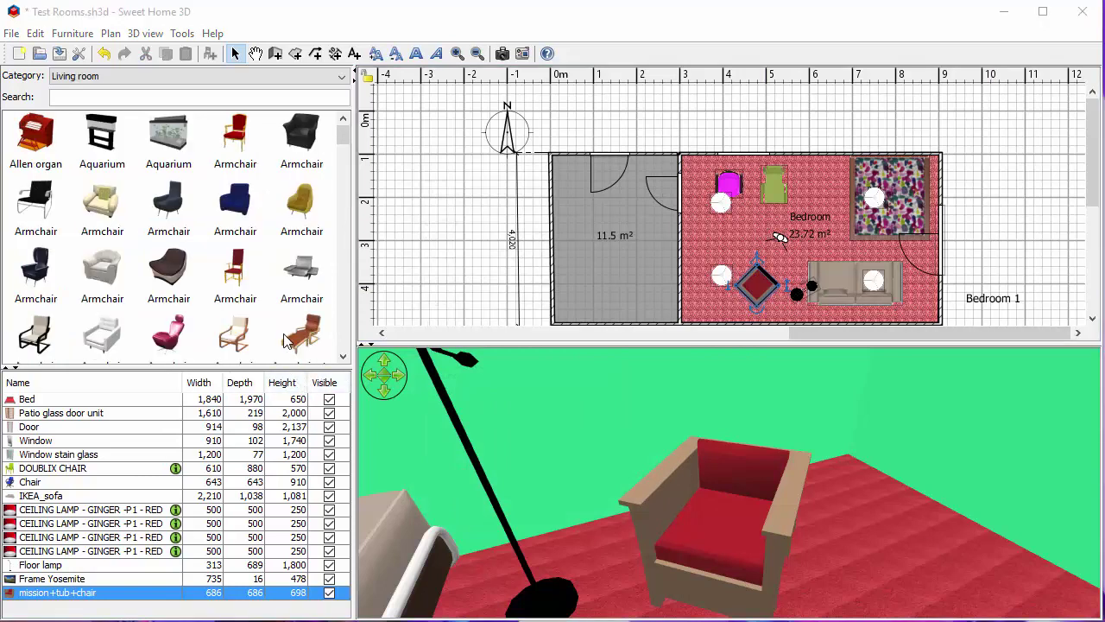
- Filter the Living room catalog with a 'mission' search to show only the tub chair
click(76, 99)
text(m)
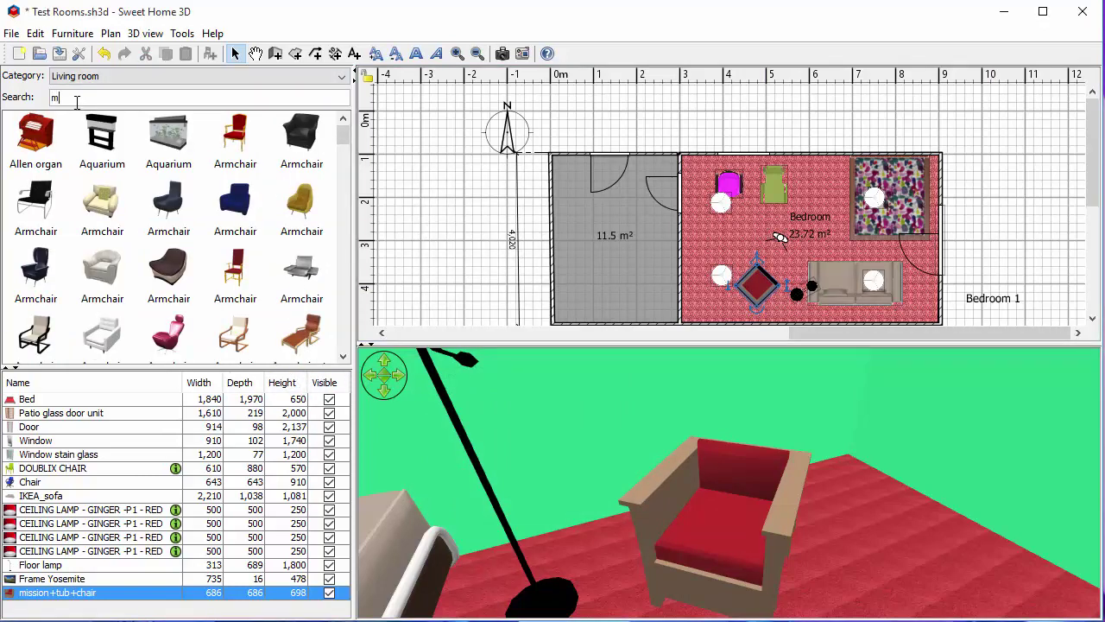
text(issio)
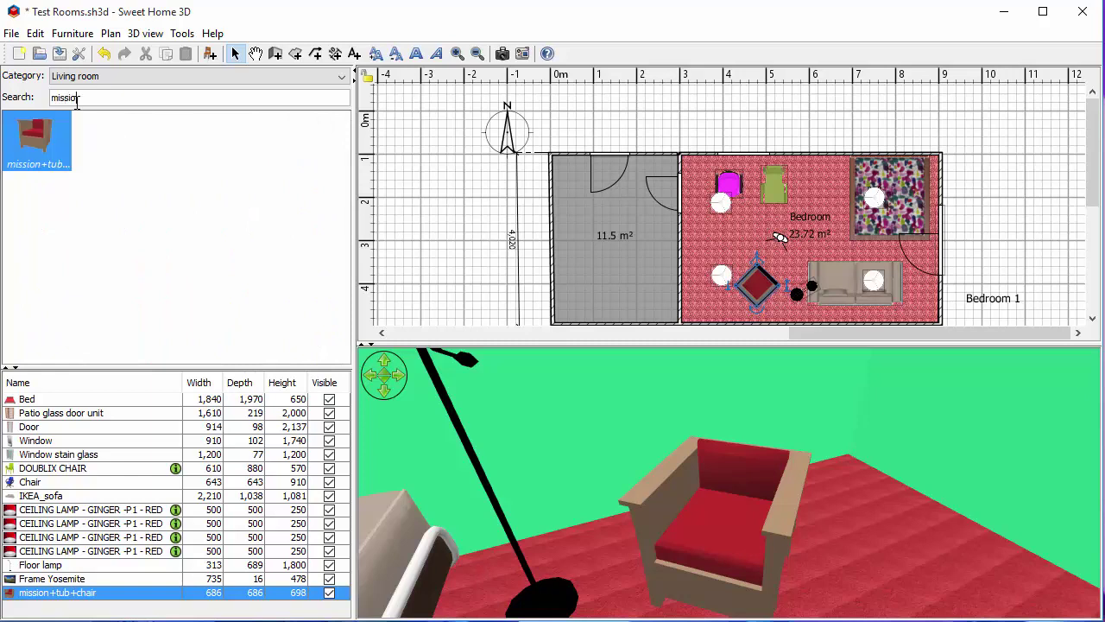